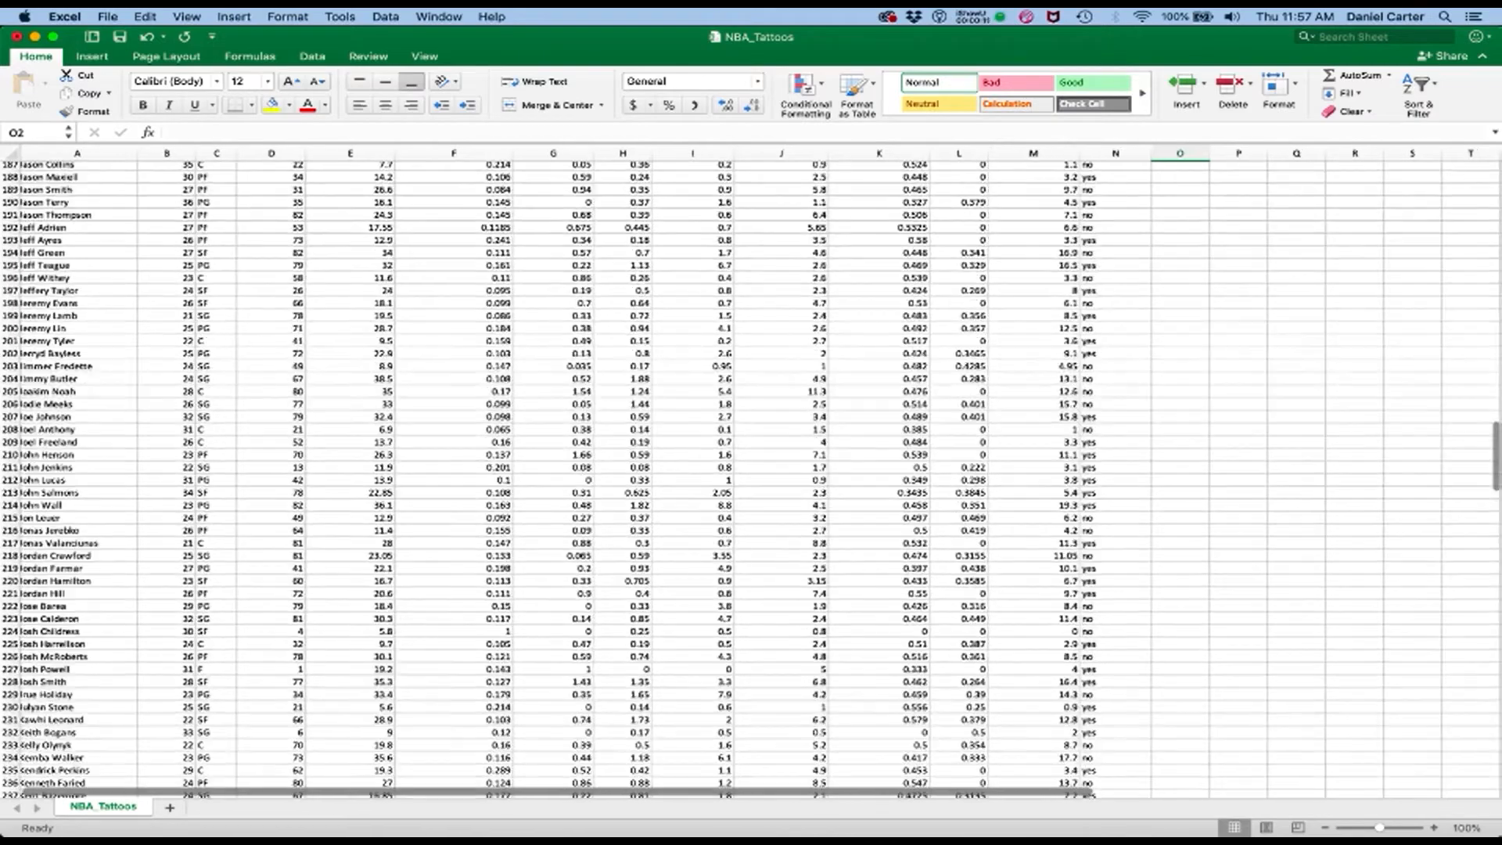
# Add the header "rebounds per minutee" in cell O1, beside the tattoos column, and widen column O to fit it
pyautogui.scroll(8, 751, 479)
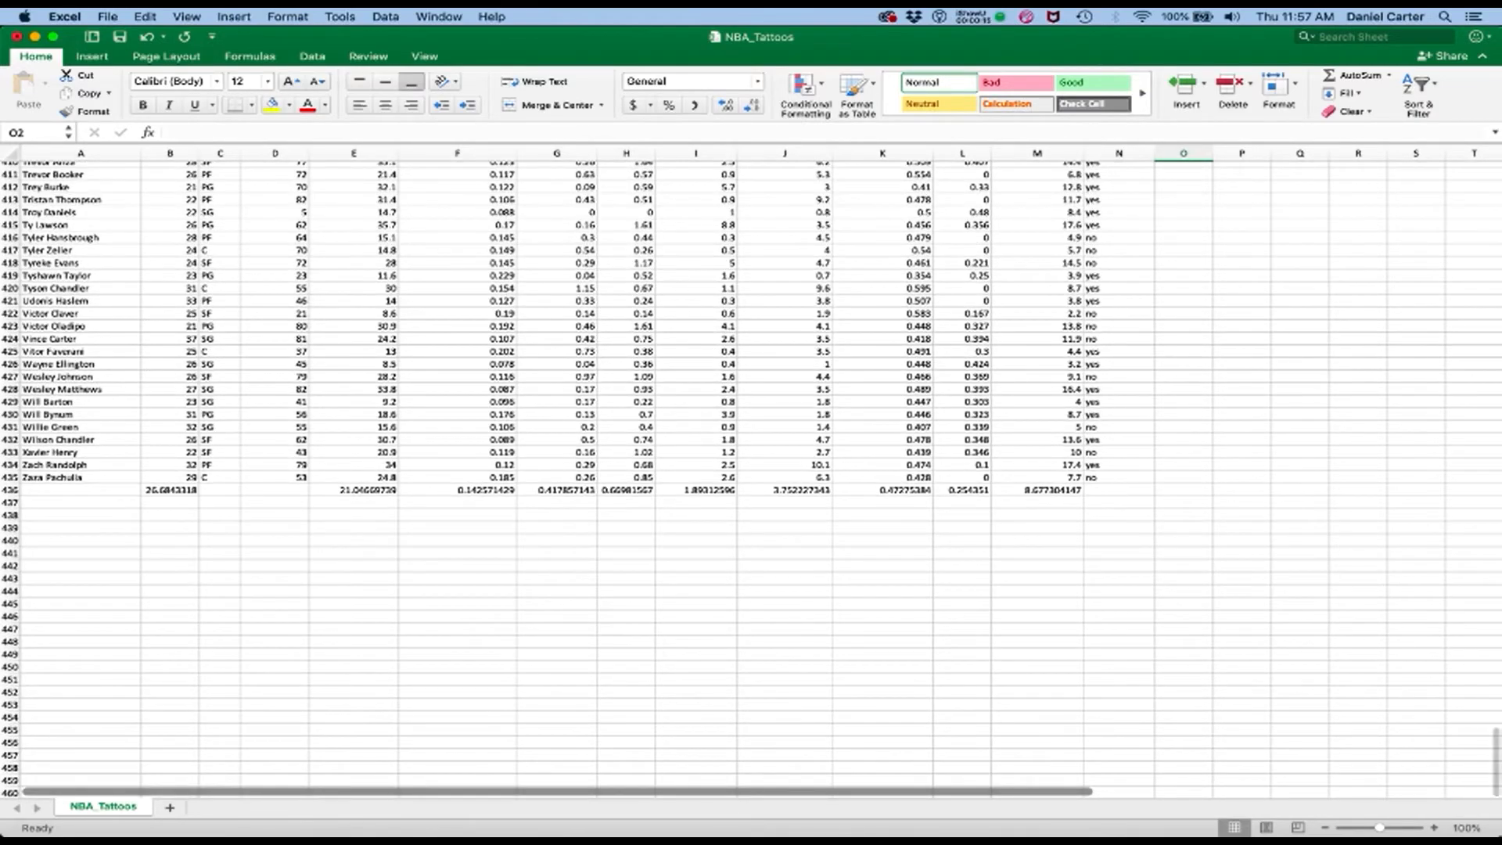
pyautogui.scroll(20, 751, 479)
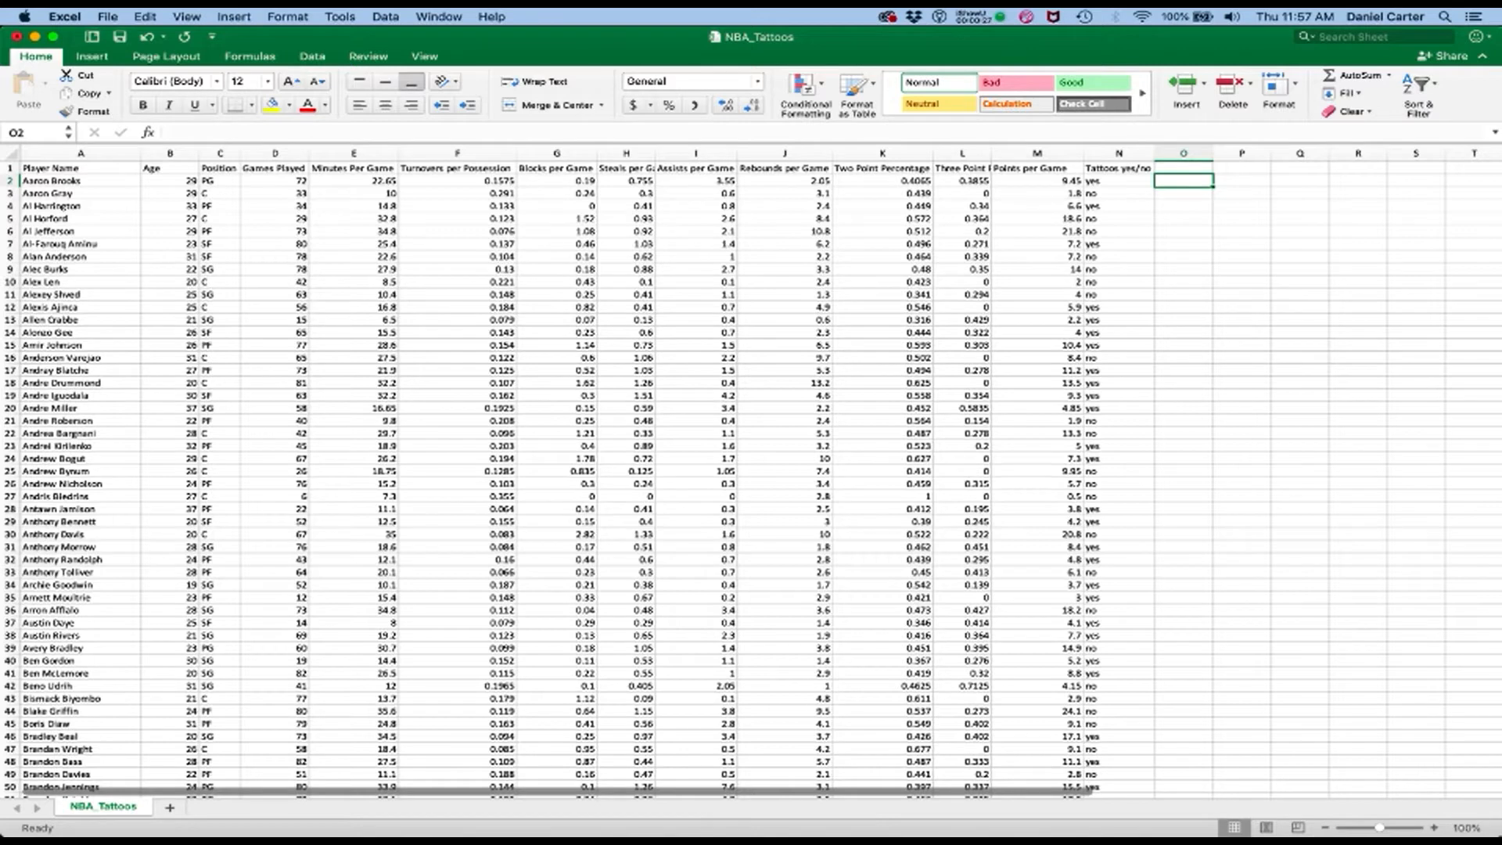
pyautogui.click(784, 181)
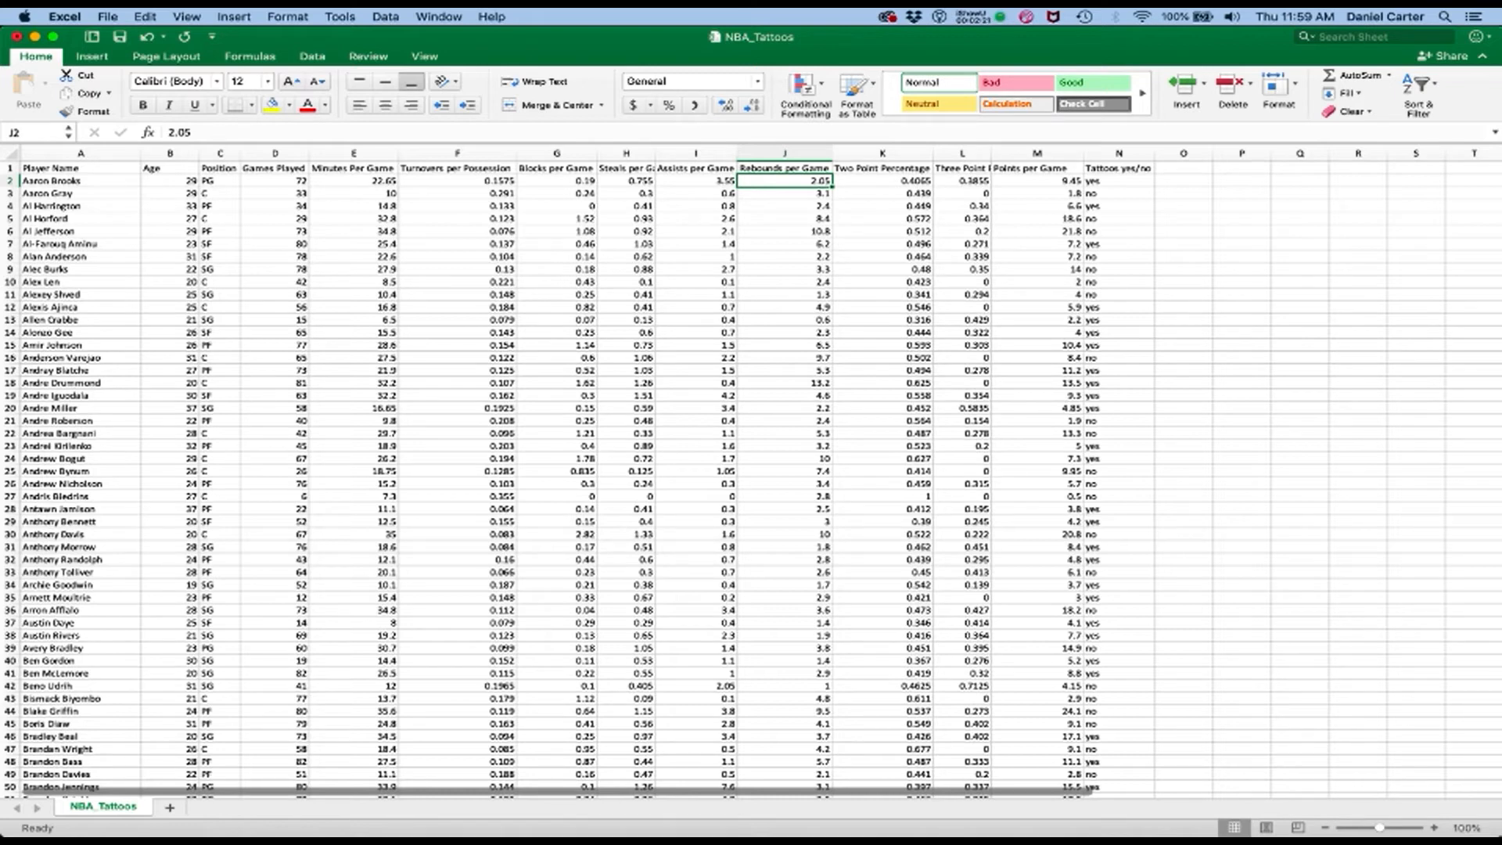
pyautogui.press('Right')
pyautogui.press('Right')
pyautogui.press('Right')
pyautogui.press('Right')
pyautogui.press('Right')
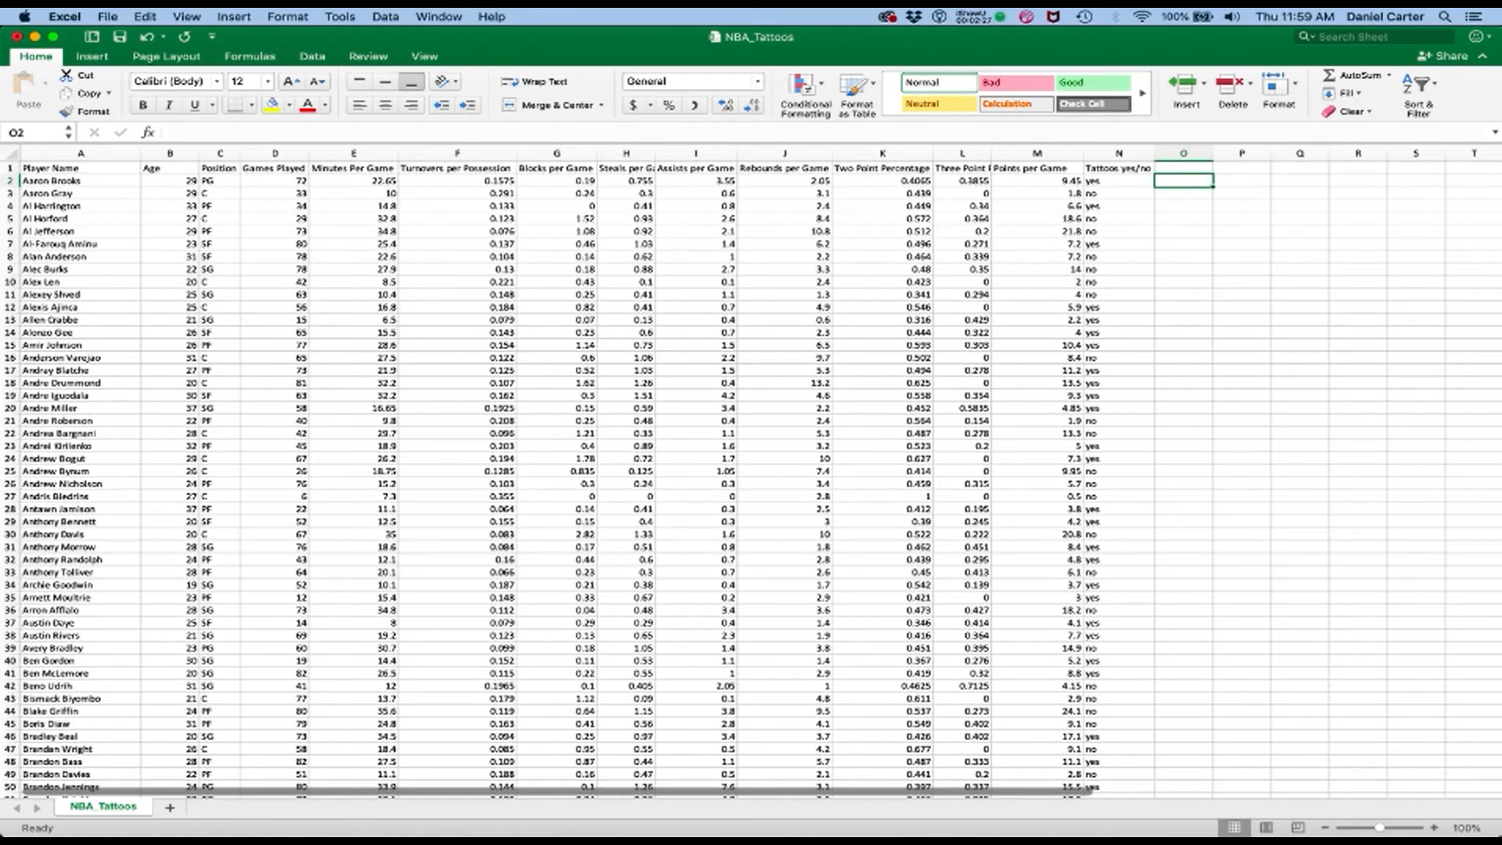
pyautogui.press('Up')
pyautogui.write('rebounds')
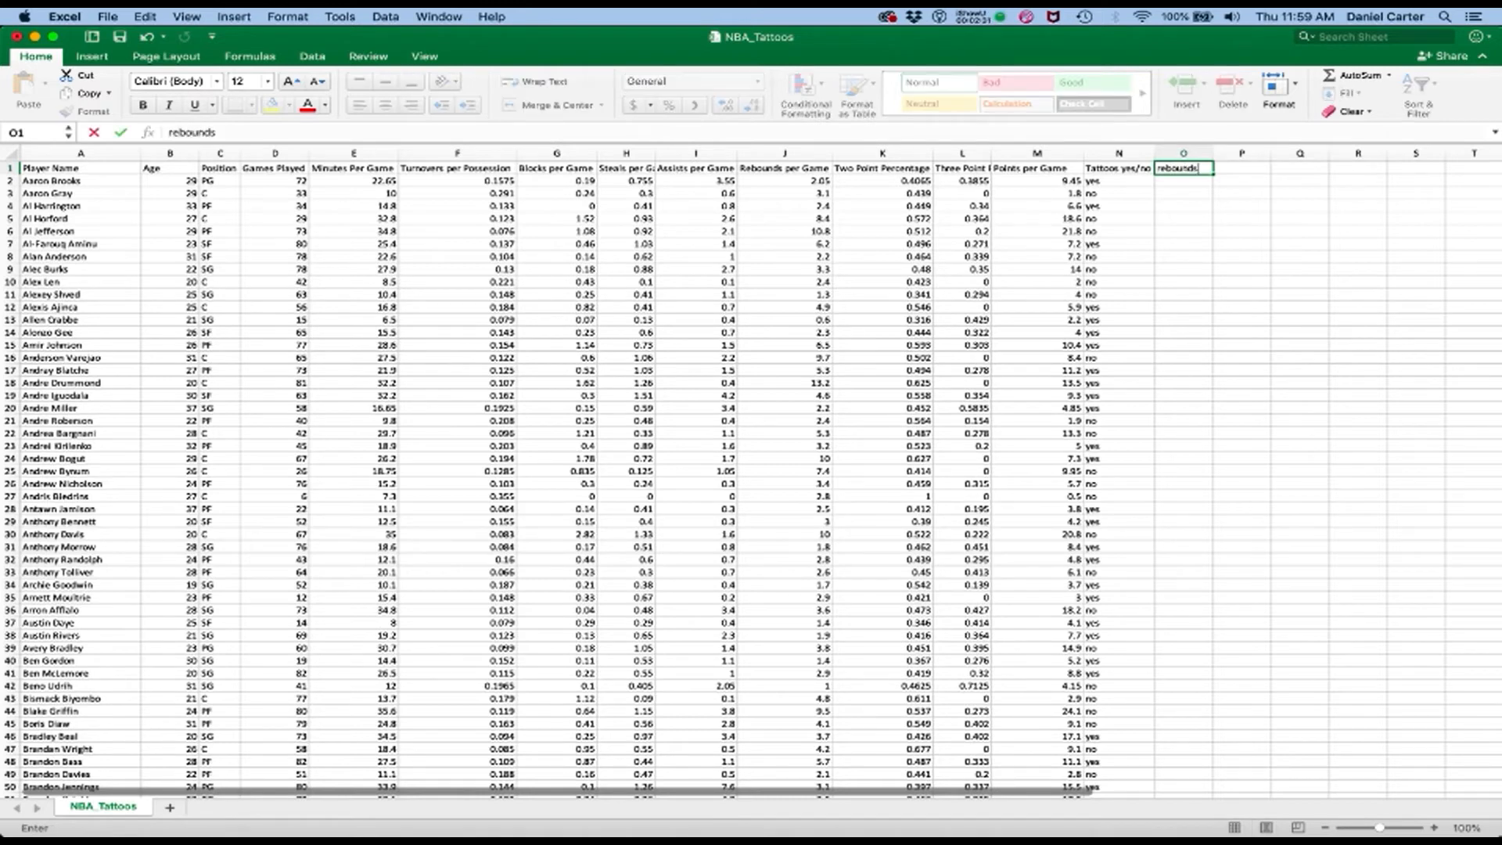
pyautogui.write(' per minutee')
pyautogui.press('Return')
pyautogui.click(1184, 154)
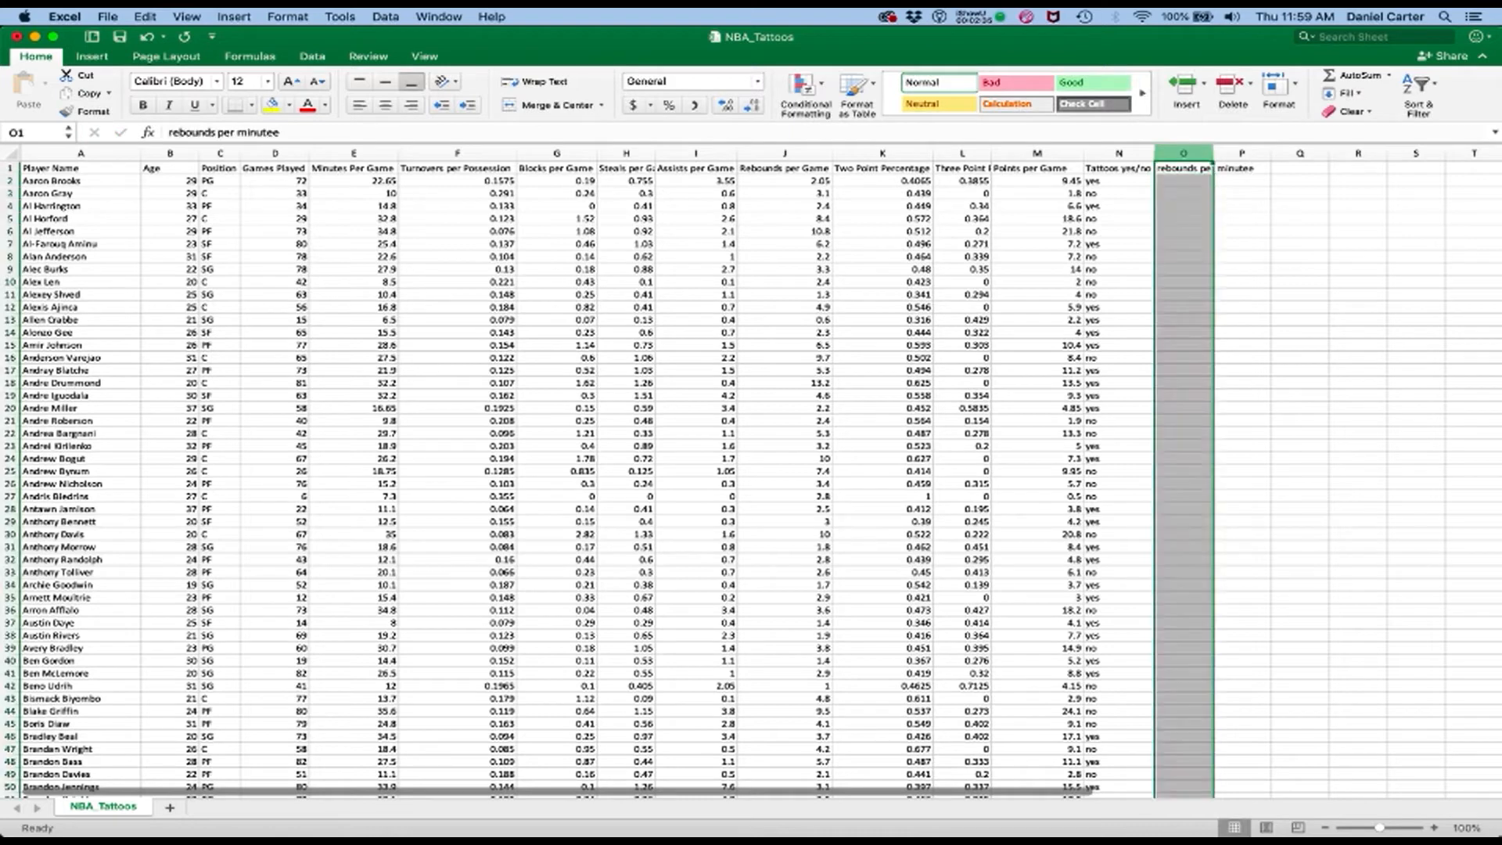
pyautogui.moveTo(1213, 153); pyautogui.dragTo(1259, 153)
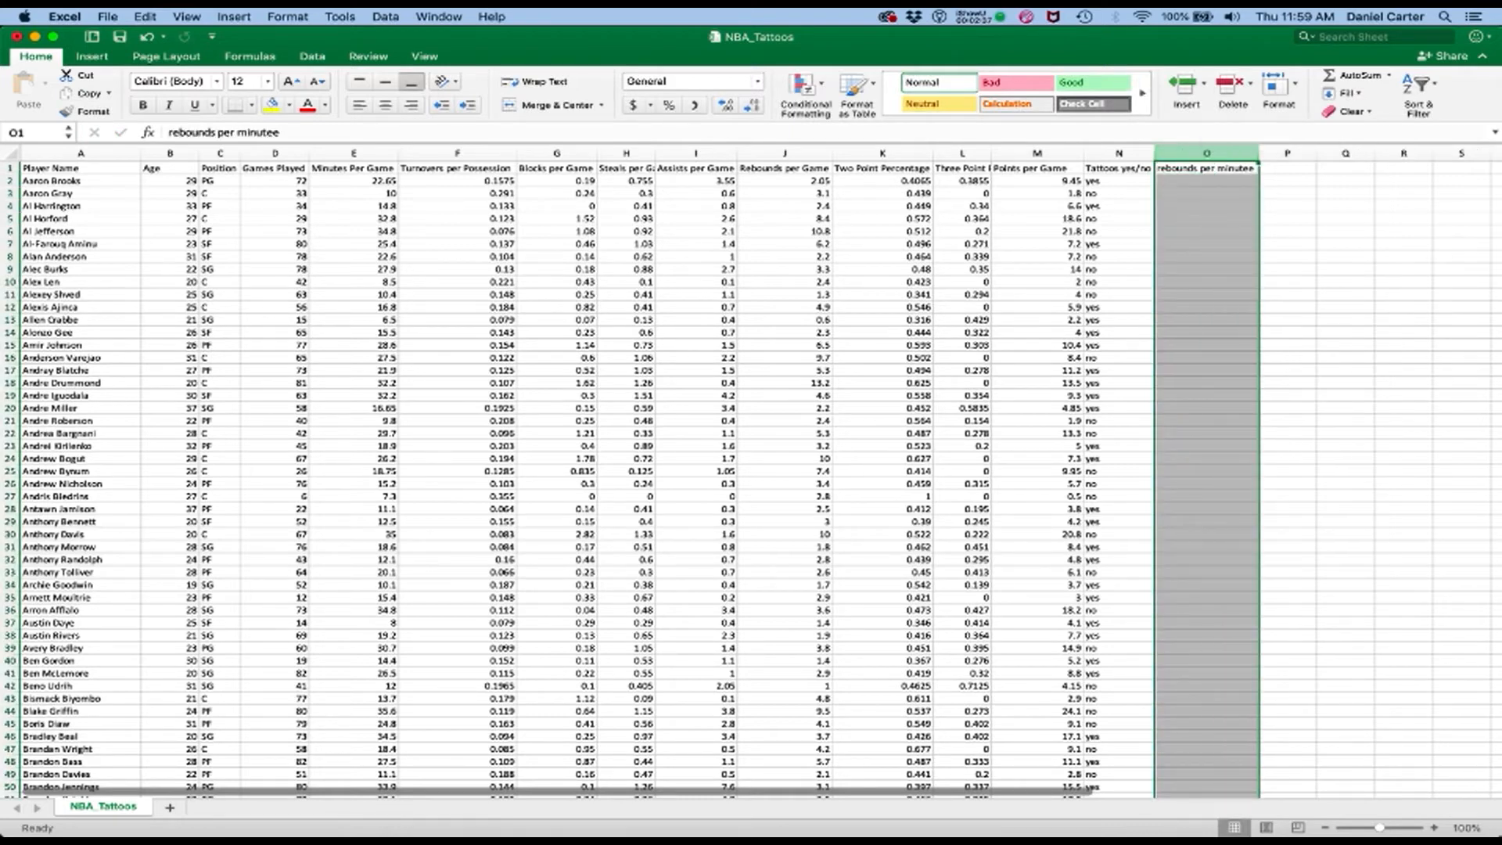
# Enter the formula =J2/E2 in cell O2 to divide rebounds per game by minutes per game
pyautogui.click(1206, 181)
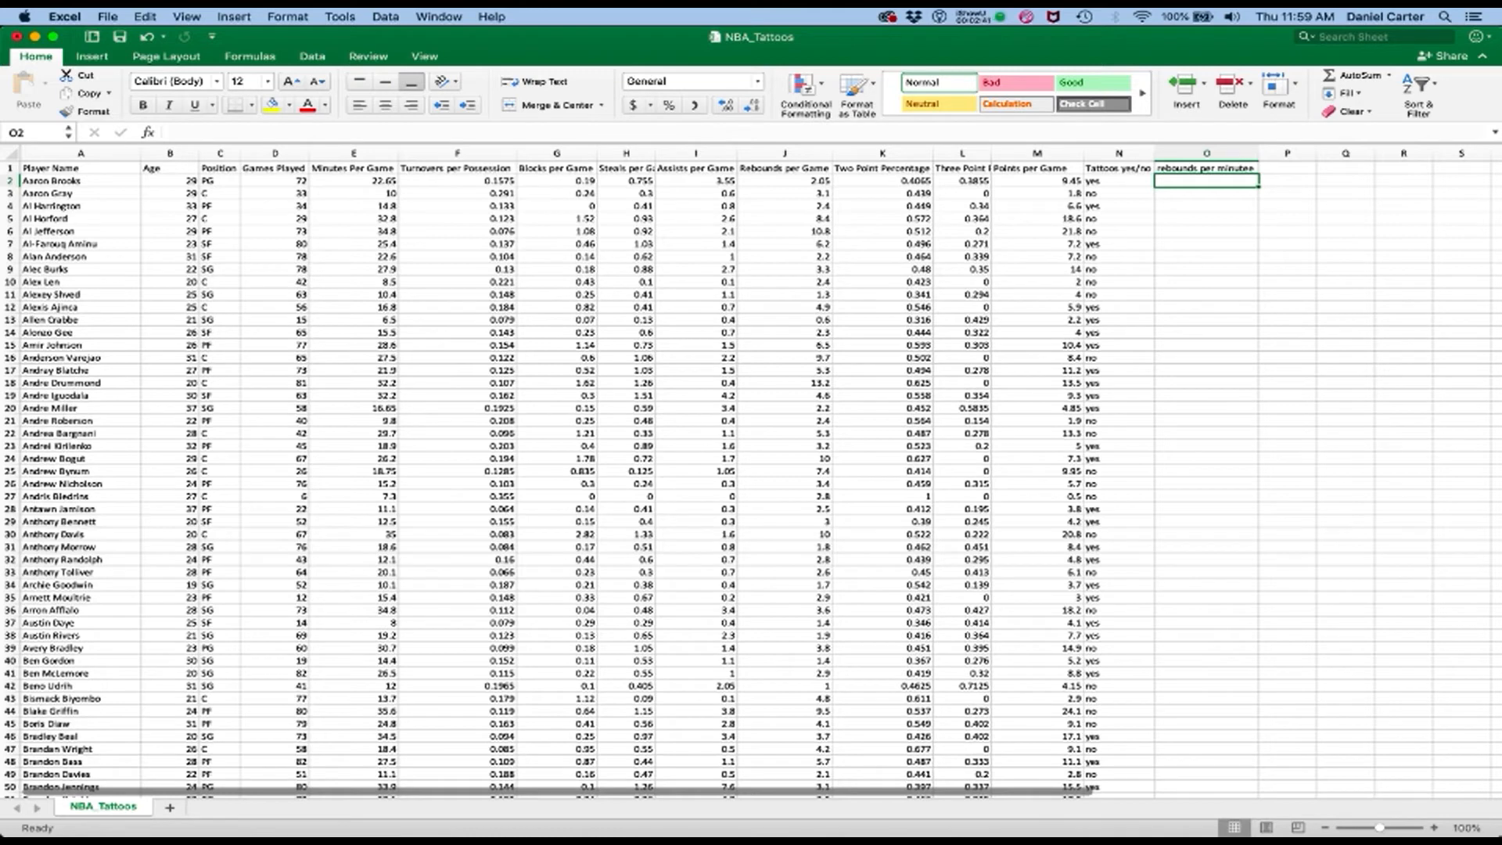
pyautogui.write('=')
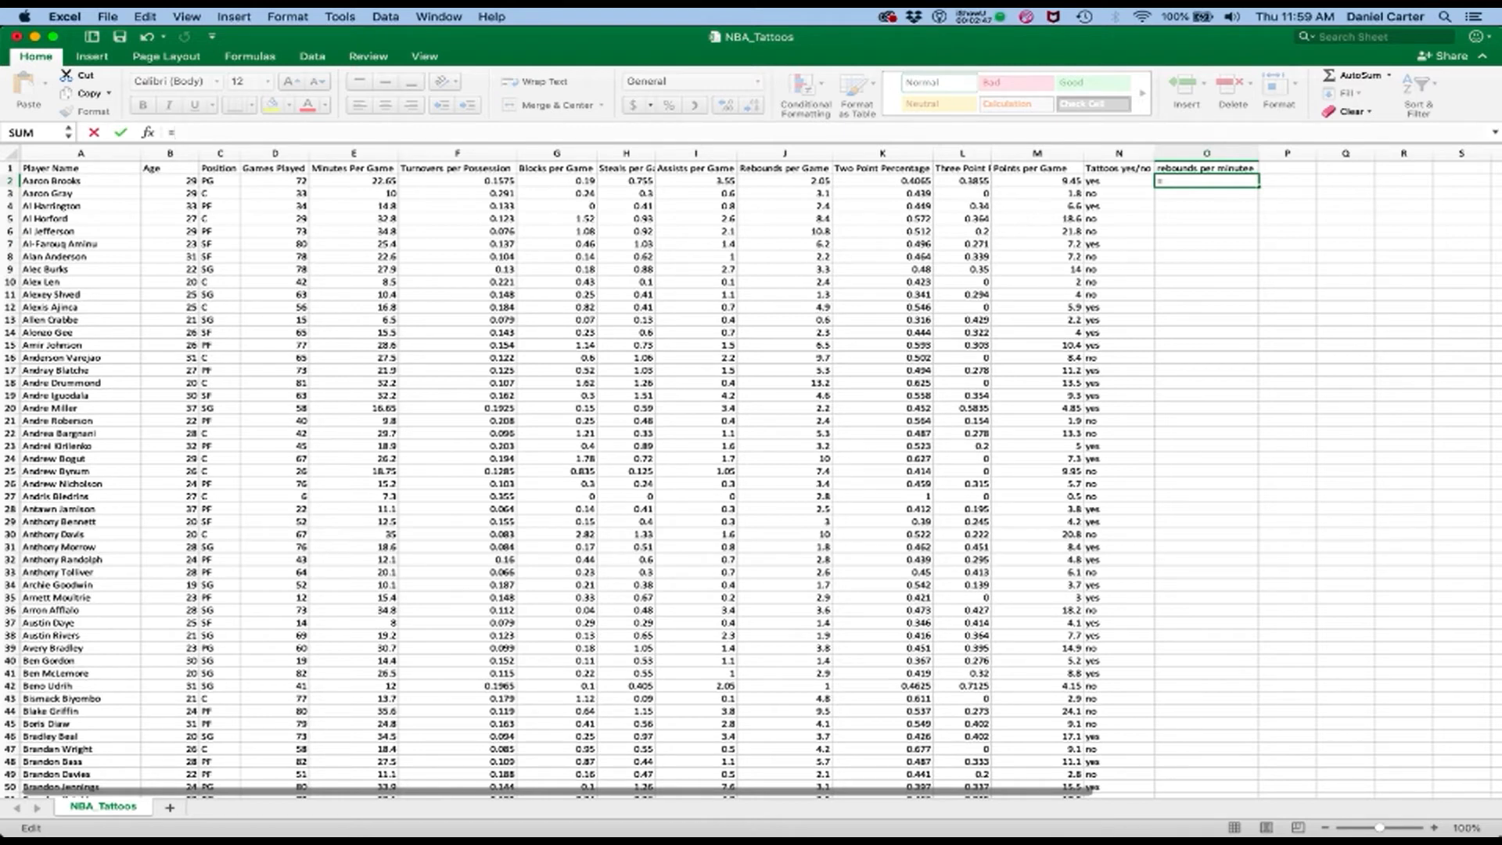
pyautogui.click(821, 184)
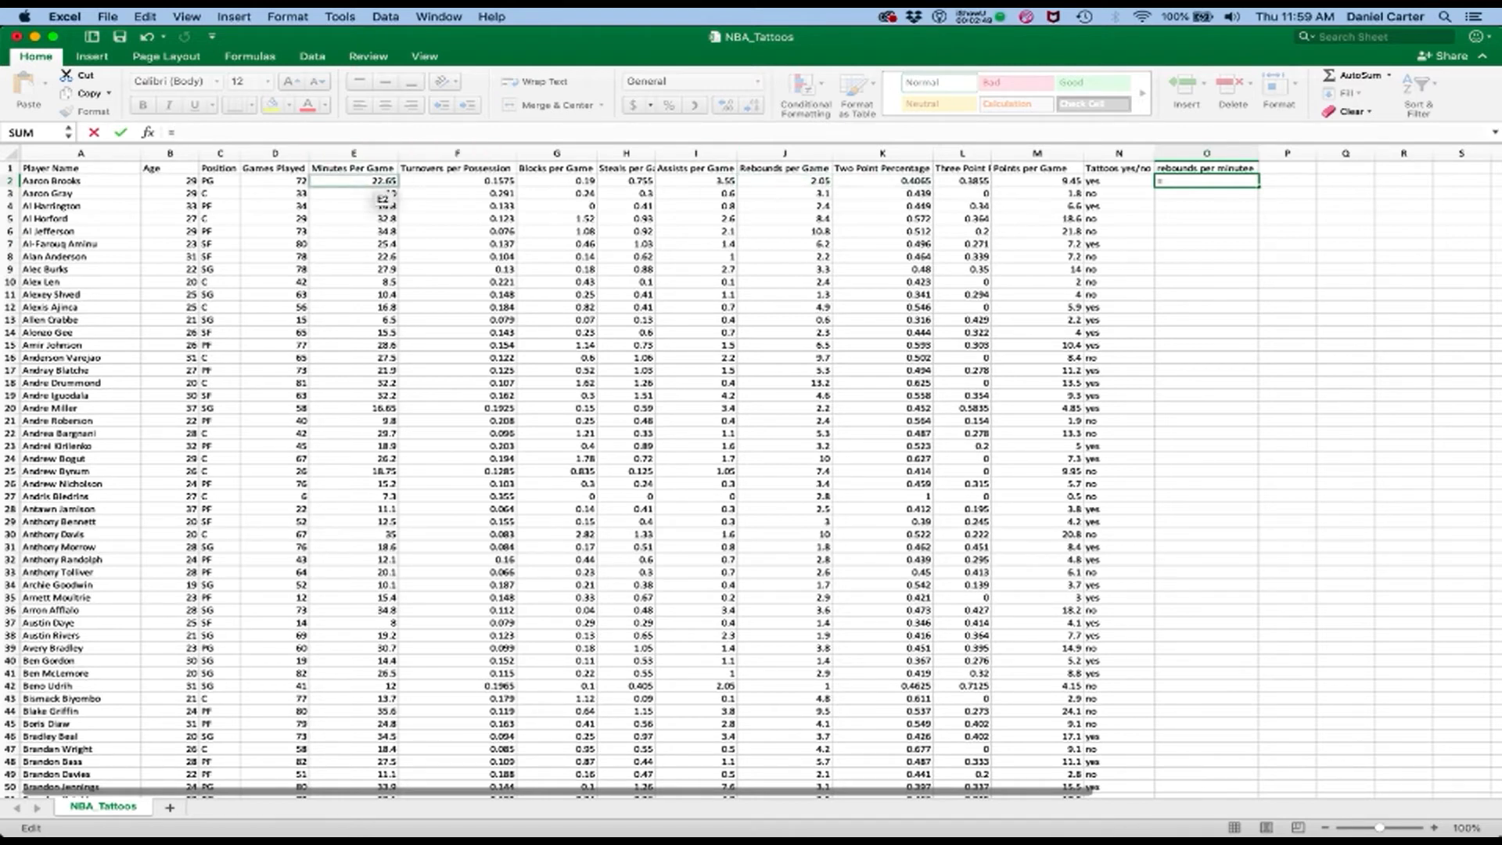
pyautogui.click(798, 185)
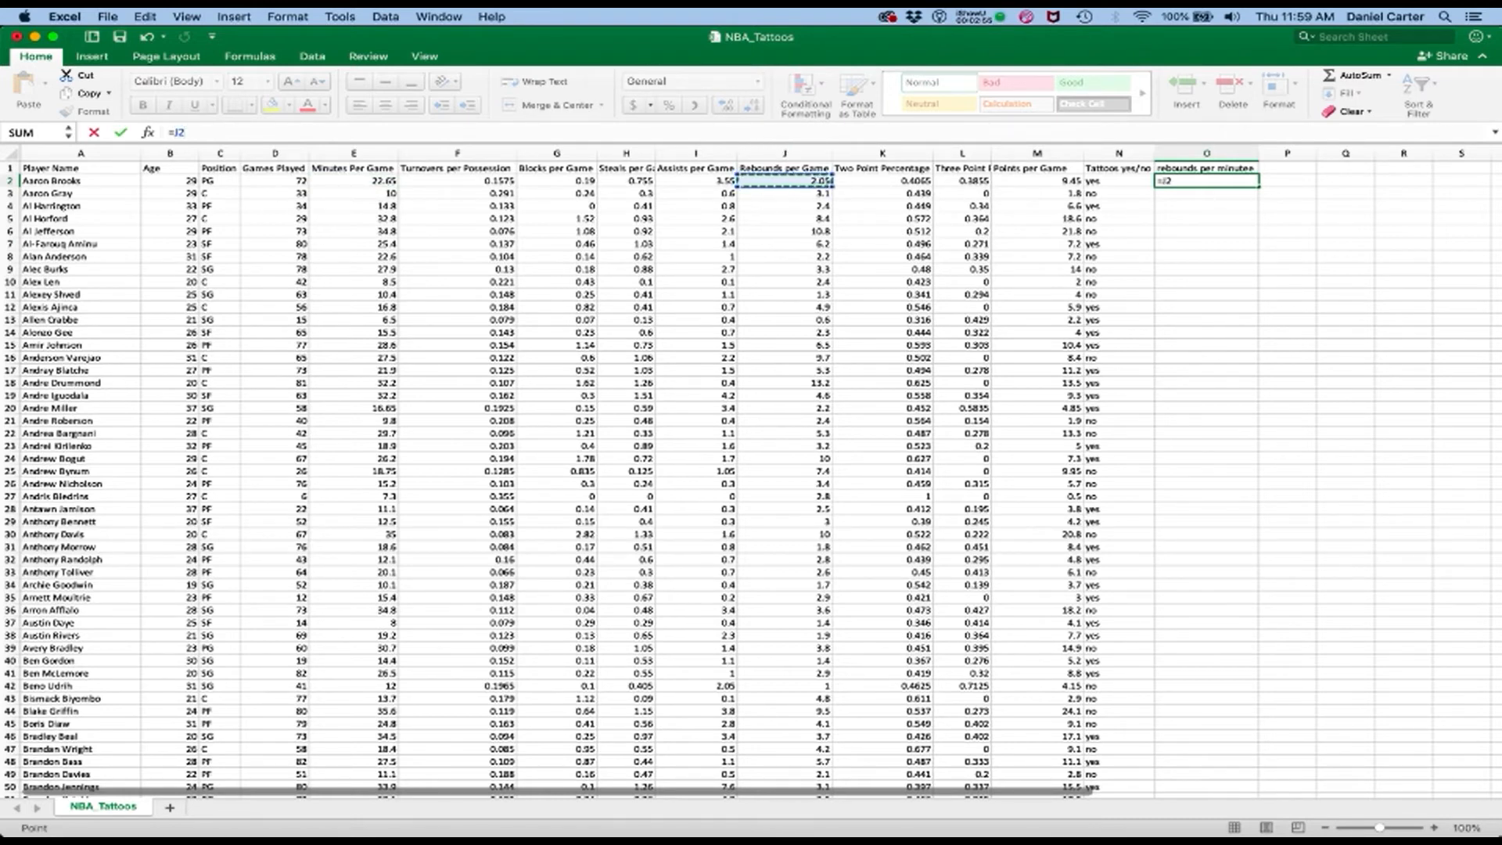
pyautogui.write('/')
pyautogui.click(354, 181)
pyautogui.press('Return')
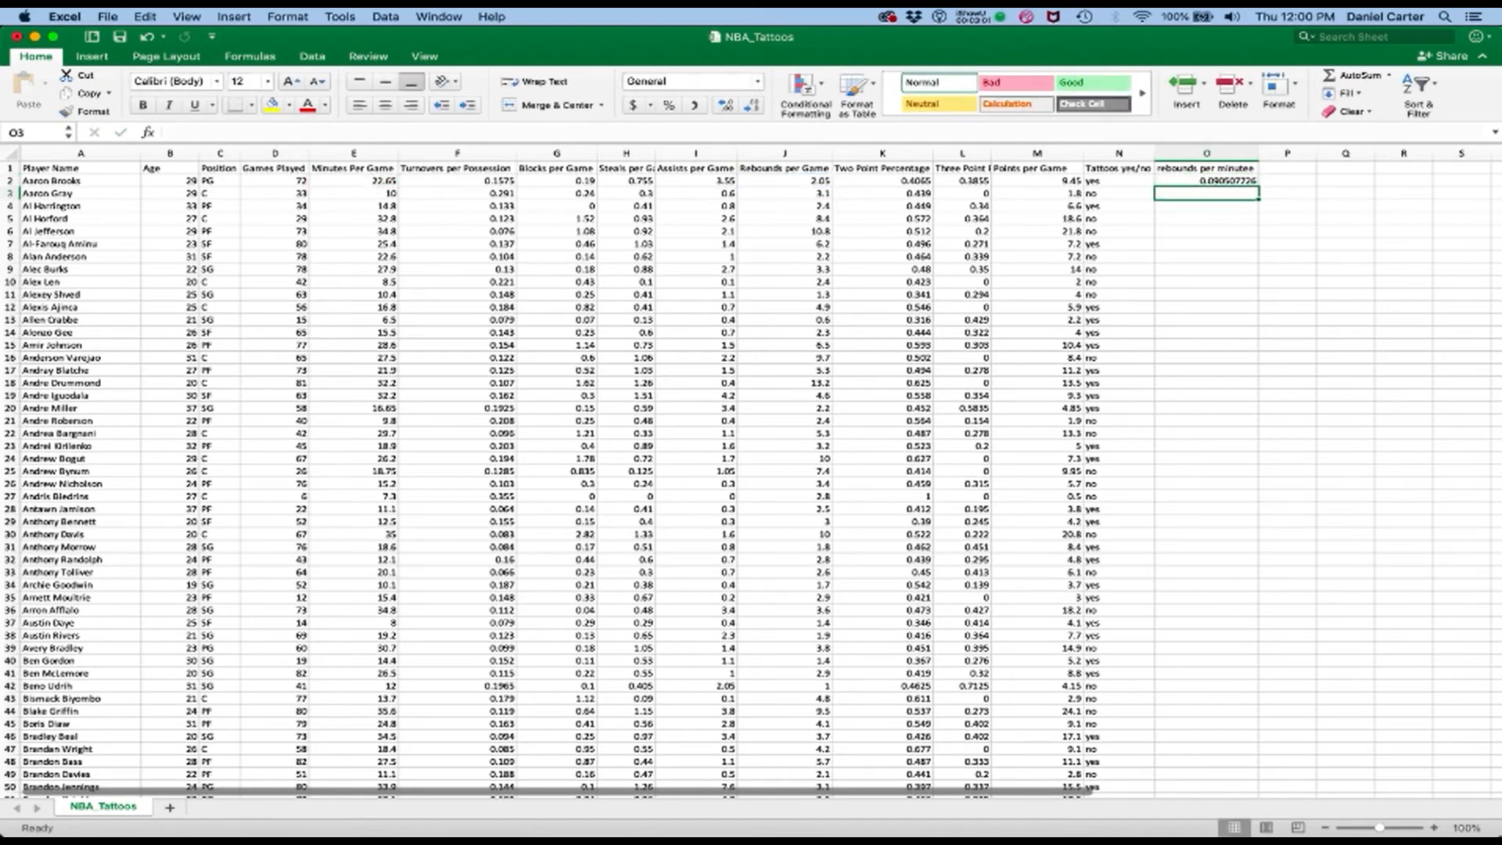
# Copy the rebounds-per-minute formula from O2 to O3 and fill it down for all remaining players
pyautogui.click(1207, 180)
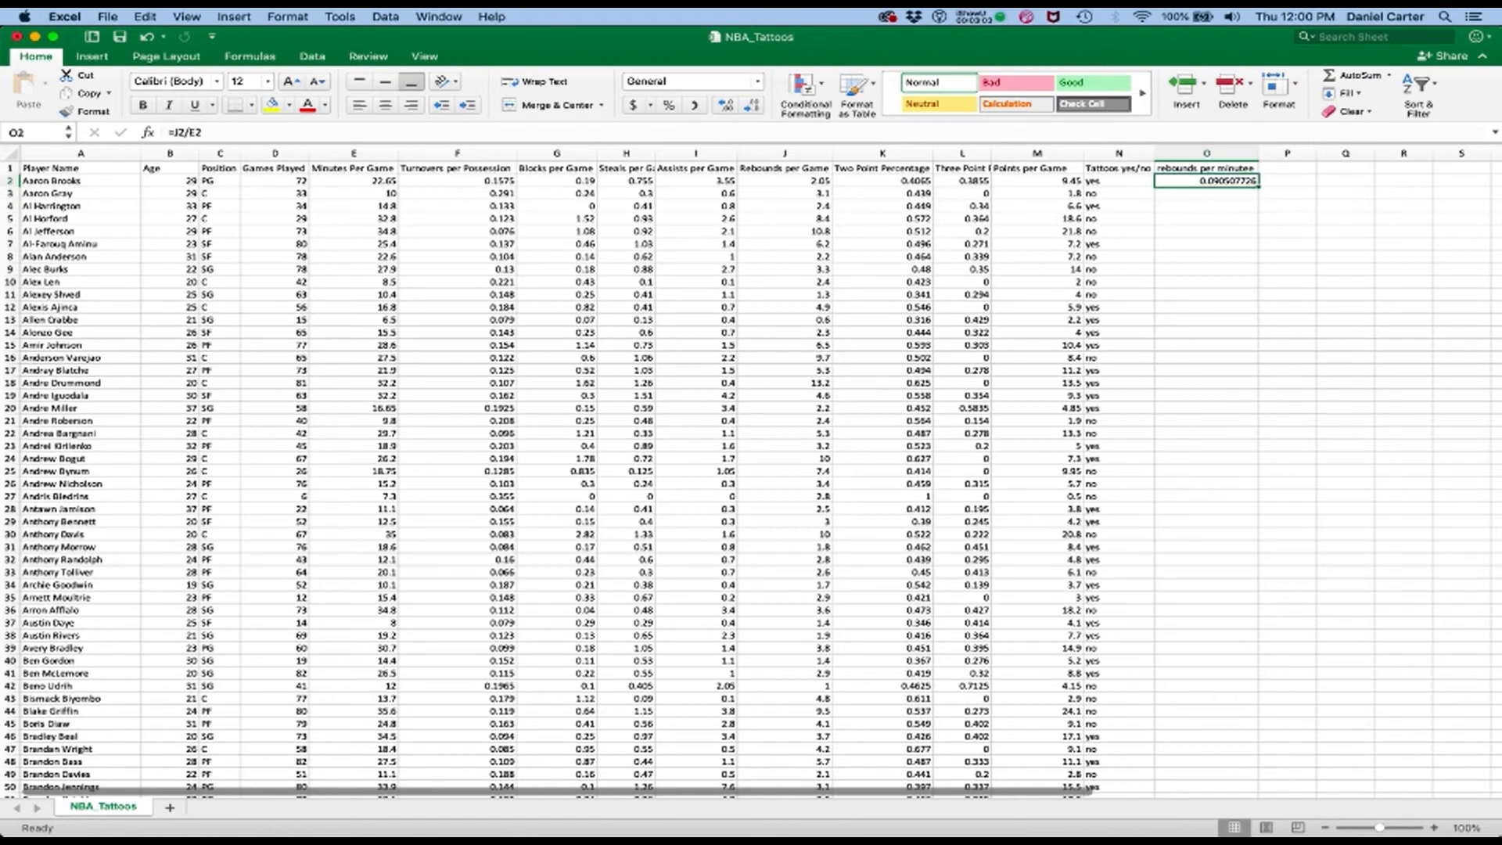
pyautogui.press('super+c')
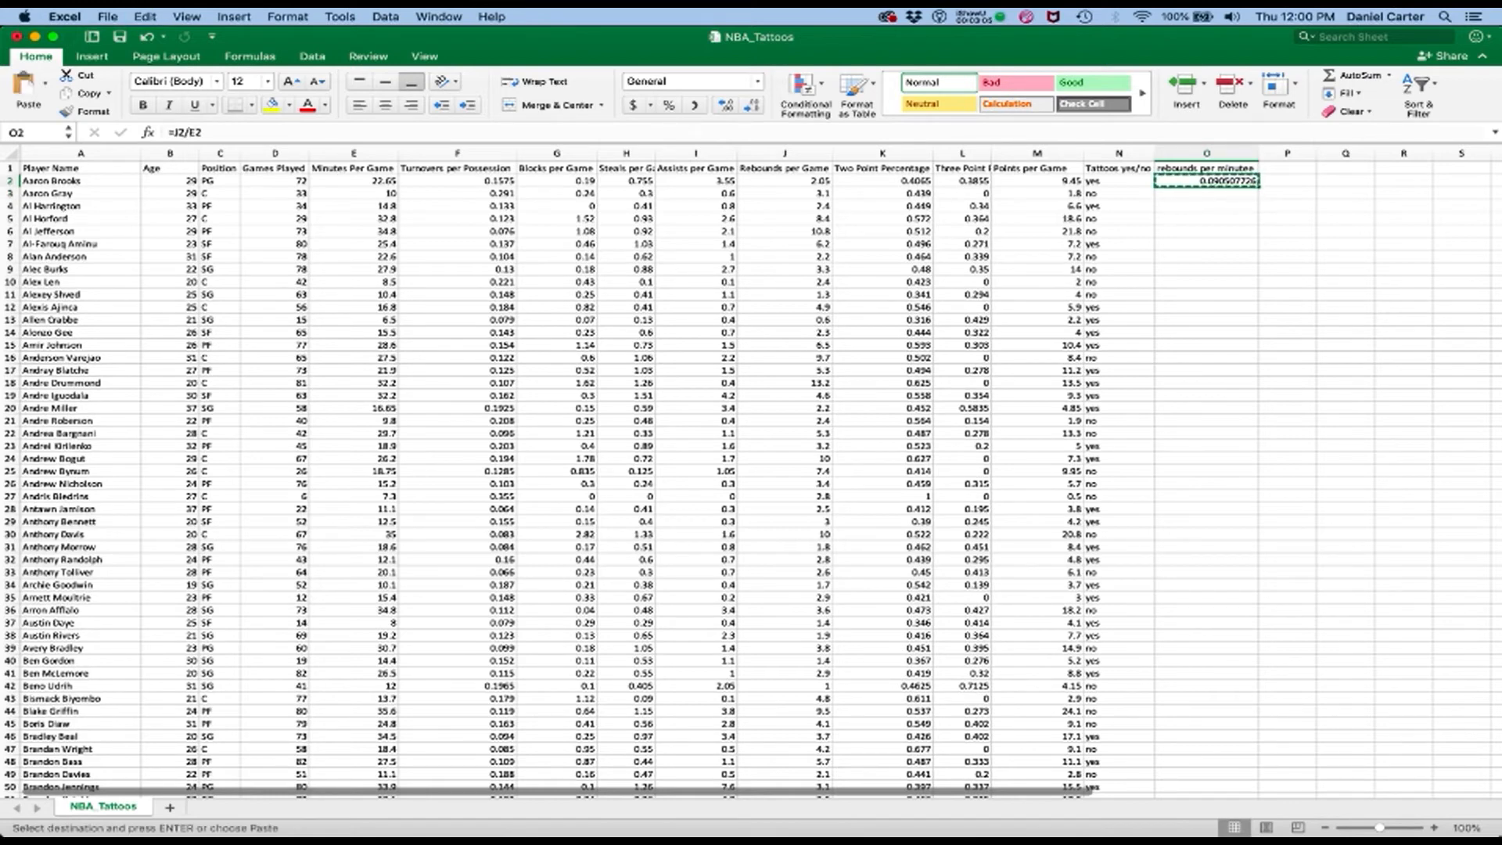
pyautogui.click(1206, 194)
pyautogui.press('super+v')
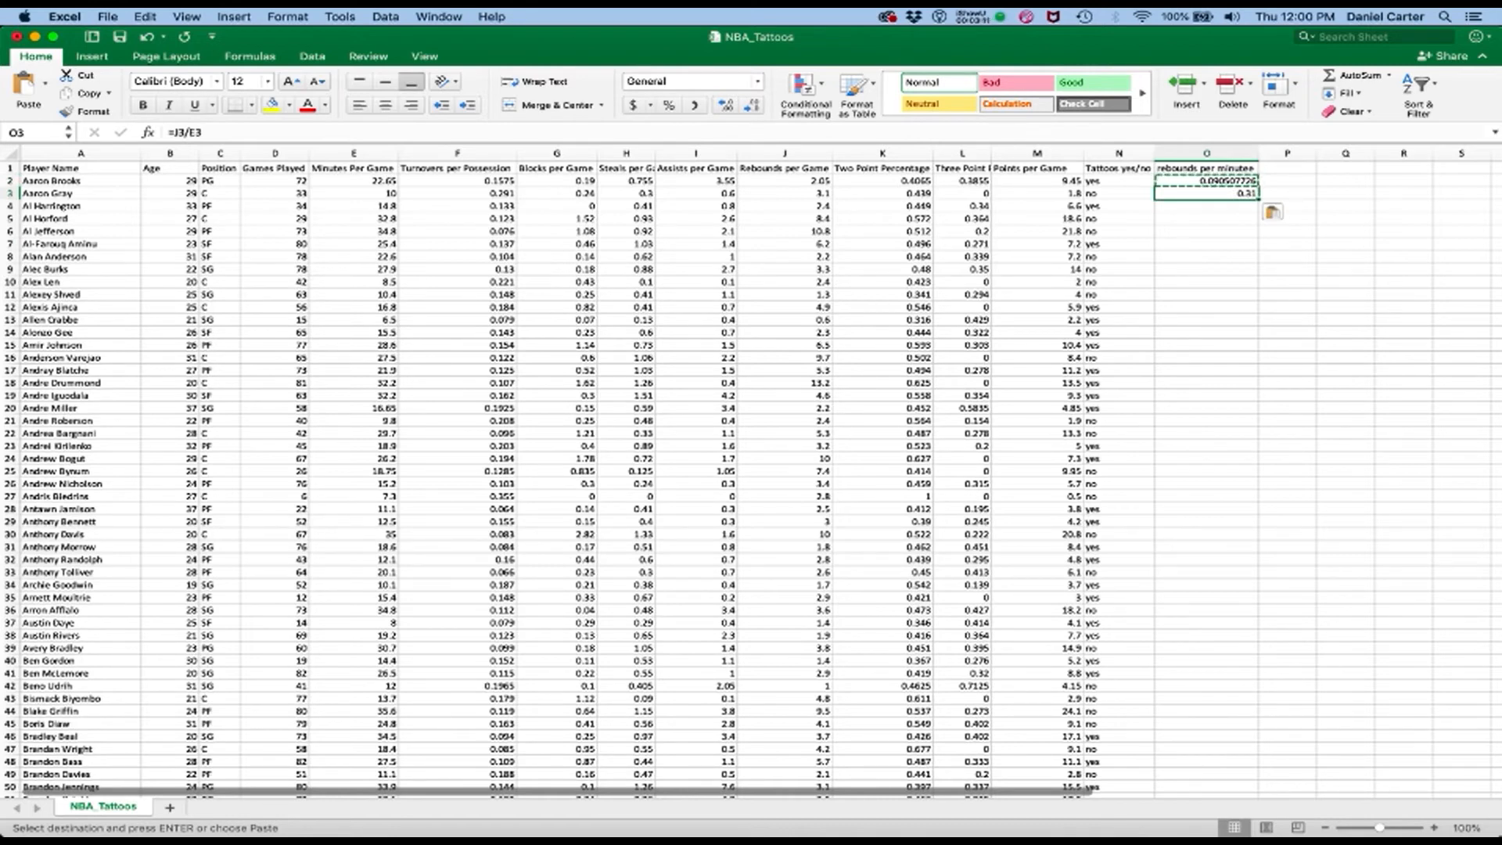
pyautogui.doubleClick(1259, 199)
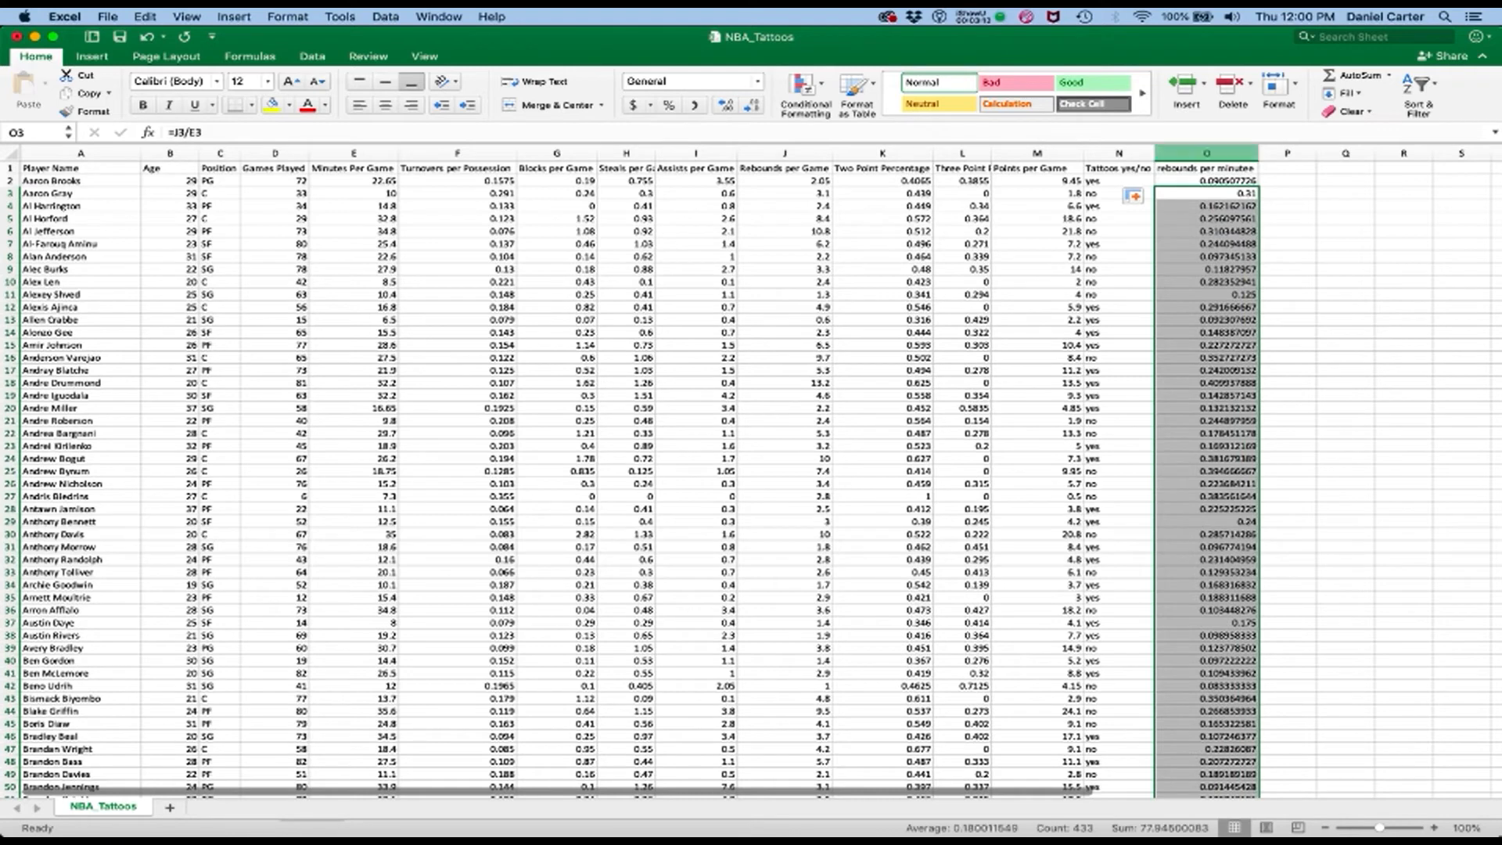
# Sort the whole table by rebounds per minute from largest to smallest, expanding the selection to the other columns
pyautogui.click(1206, 153)
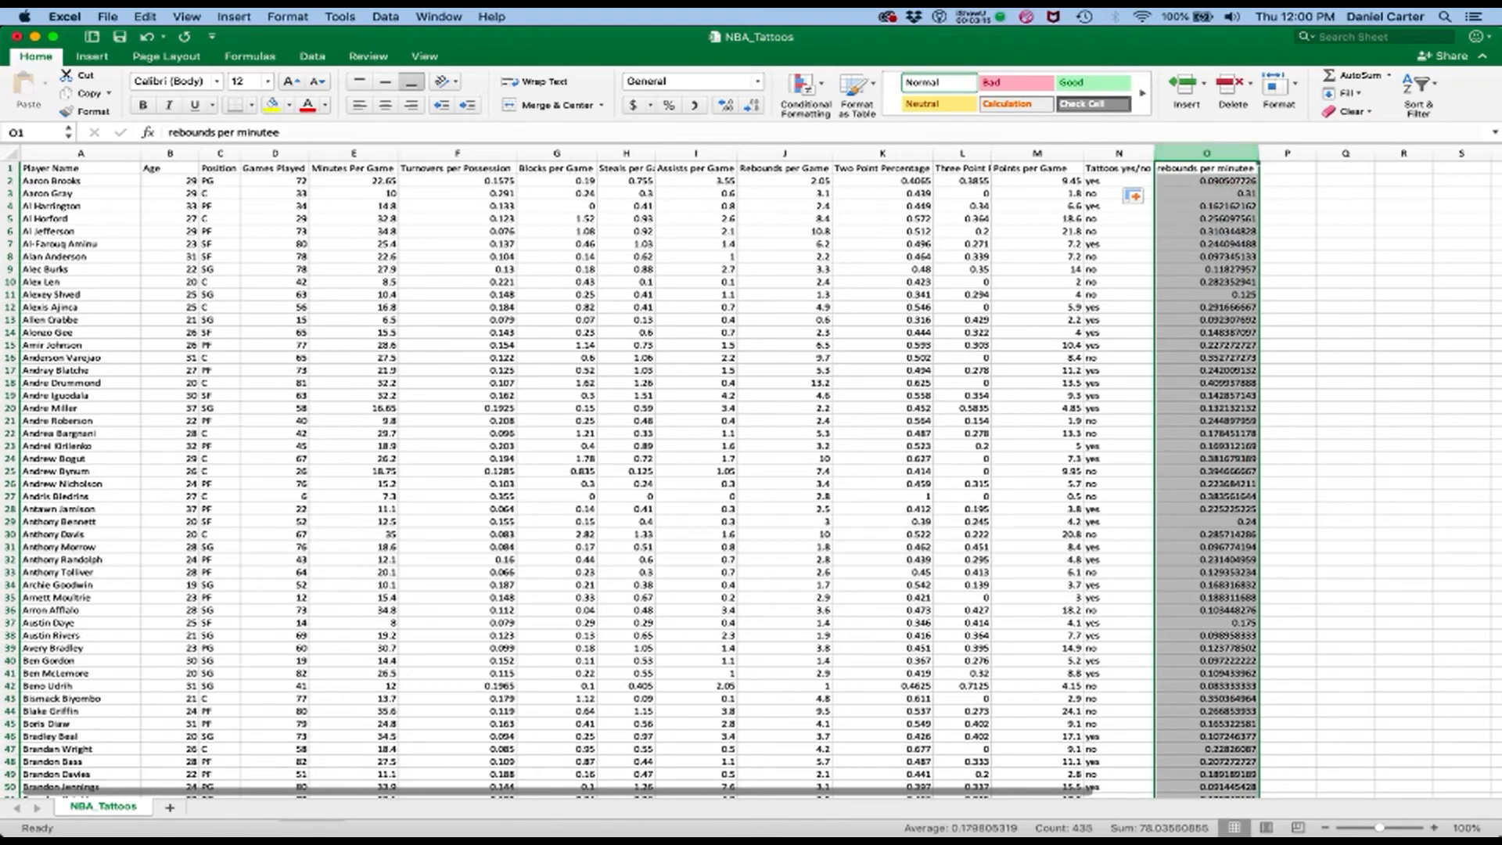
pyautogui.click(1119, 485)
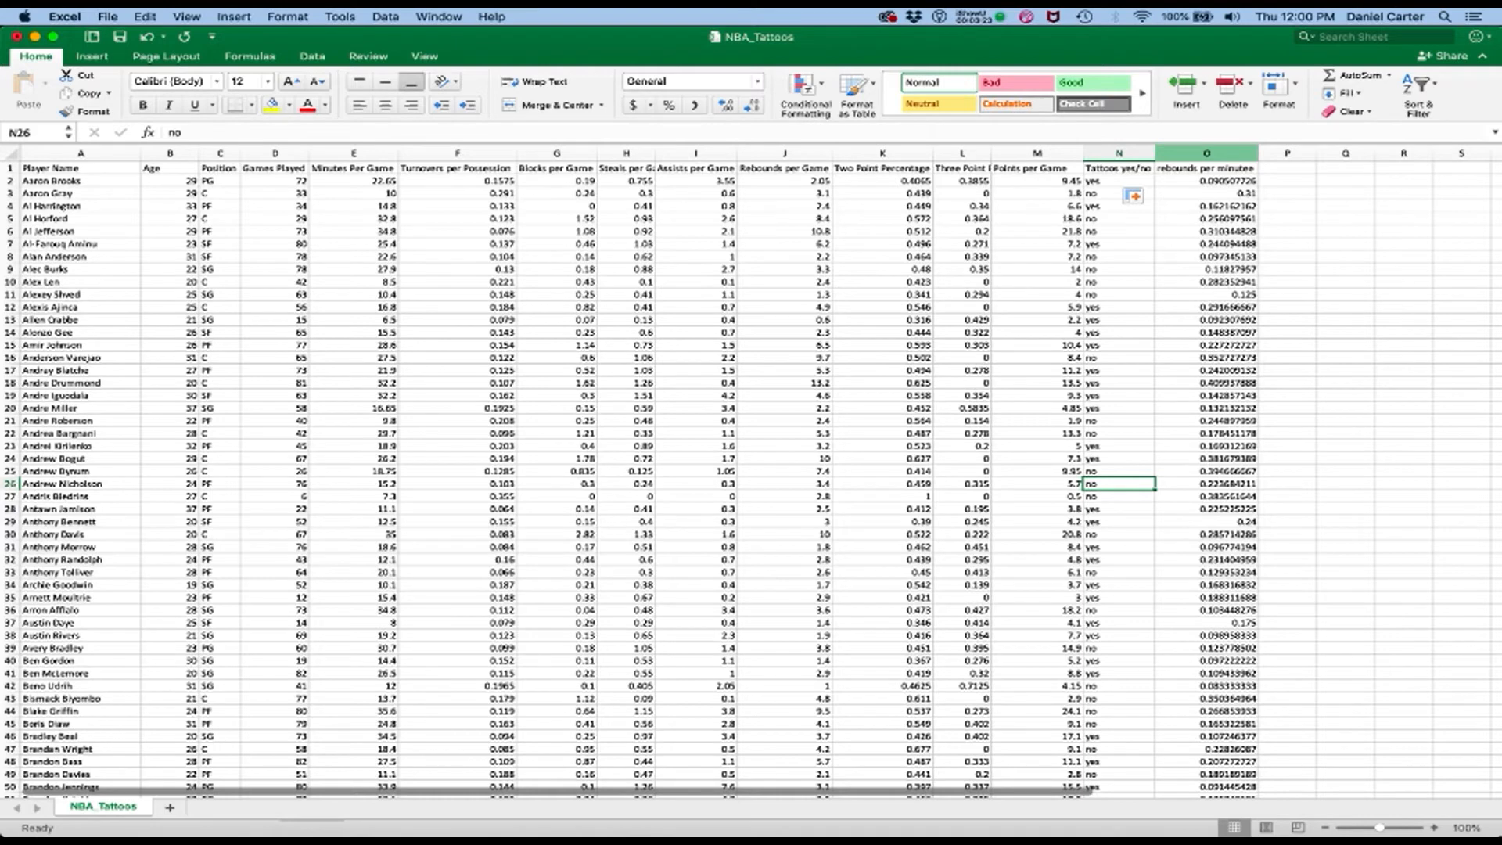
pyautogui.click(1207, 154)
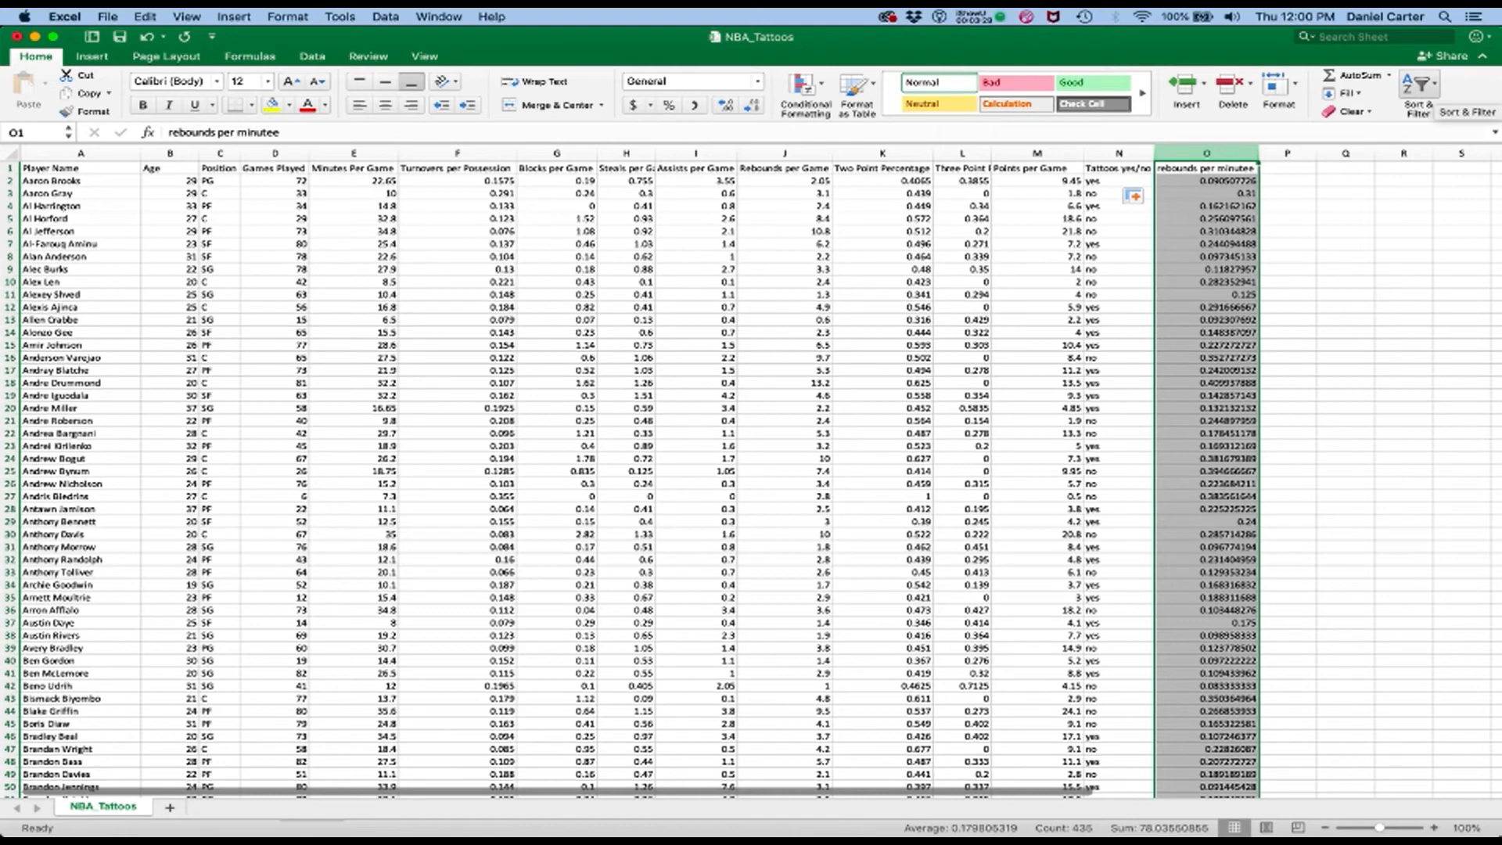
pyautogui.click(1418, 84)
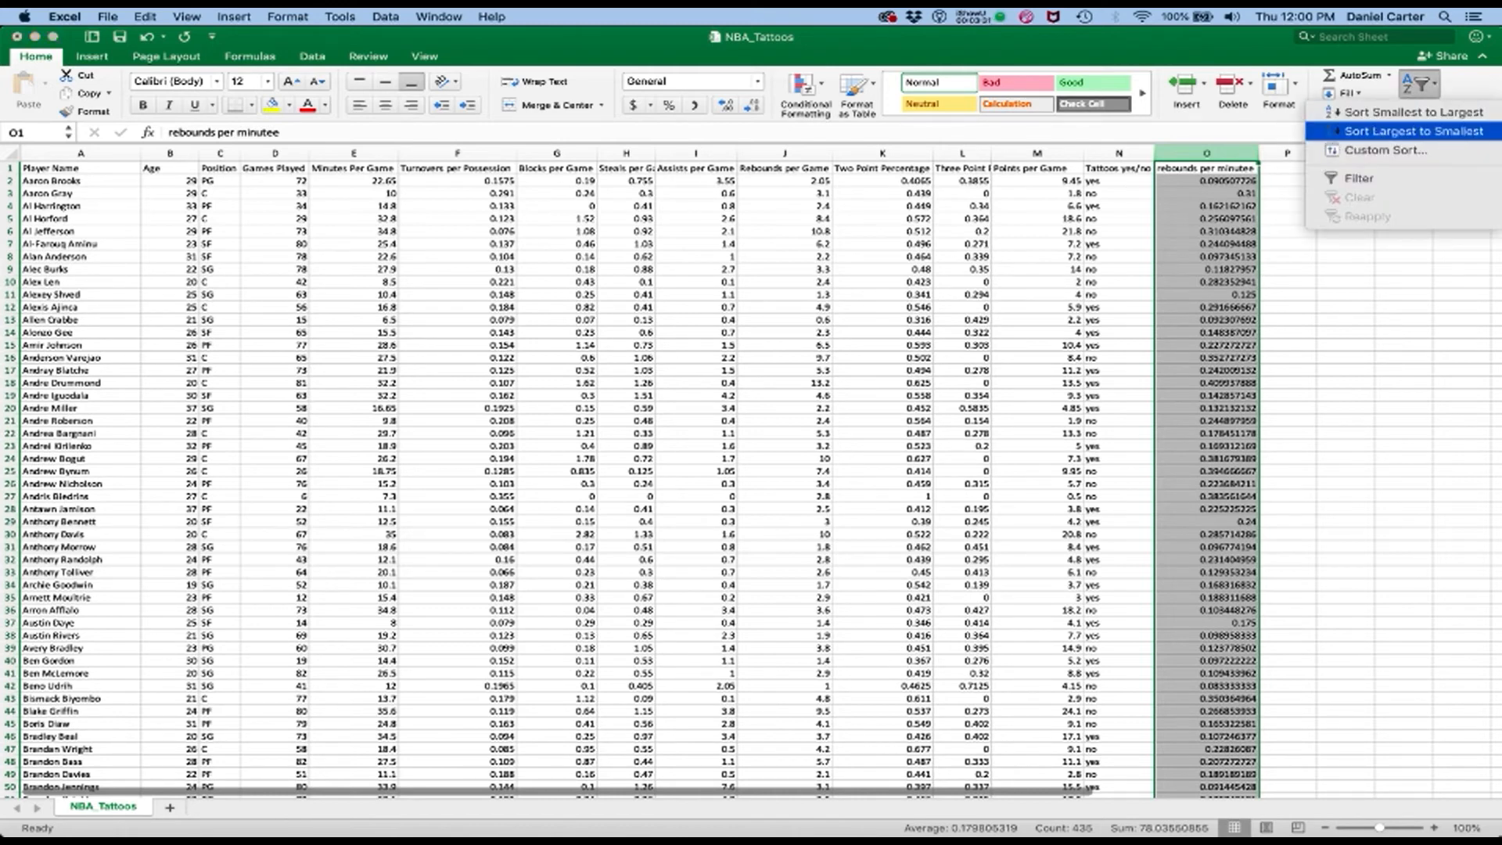
pyautogui.click(1408, 130)
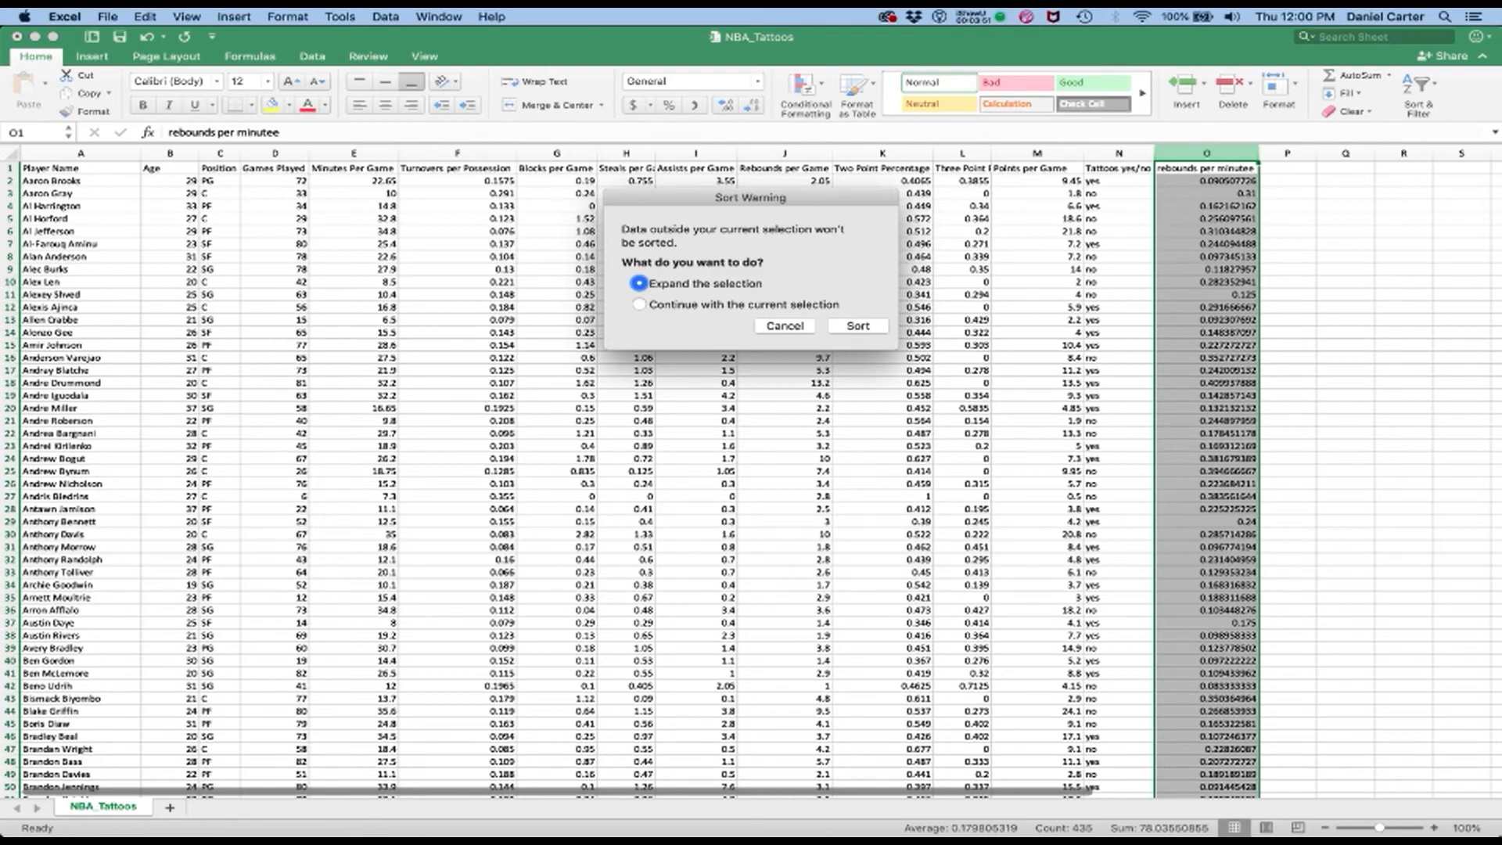
pyautogui.press('Return')
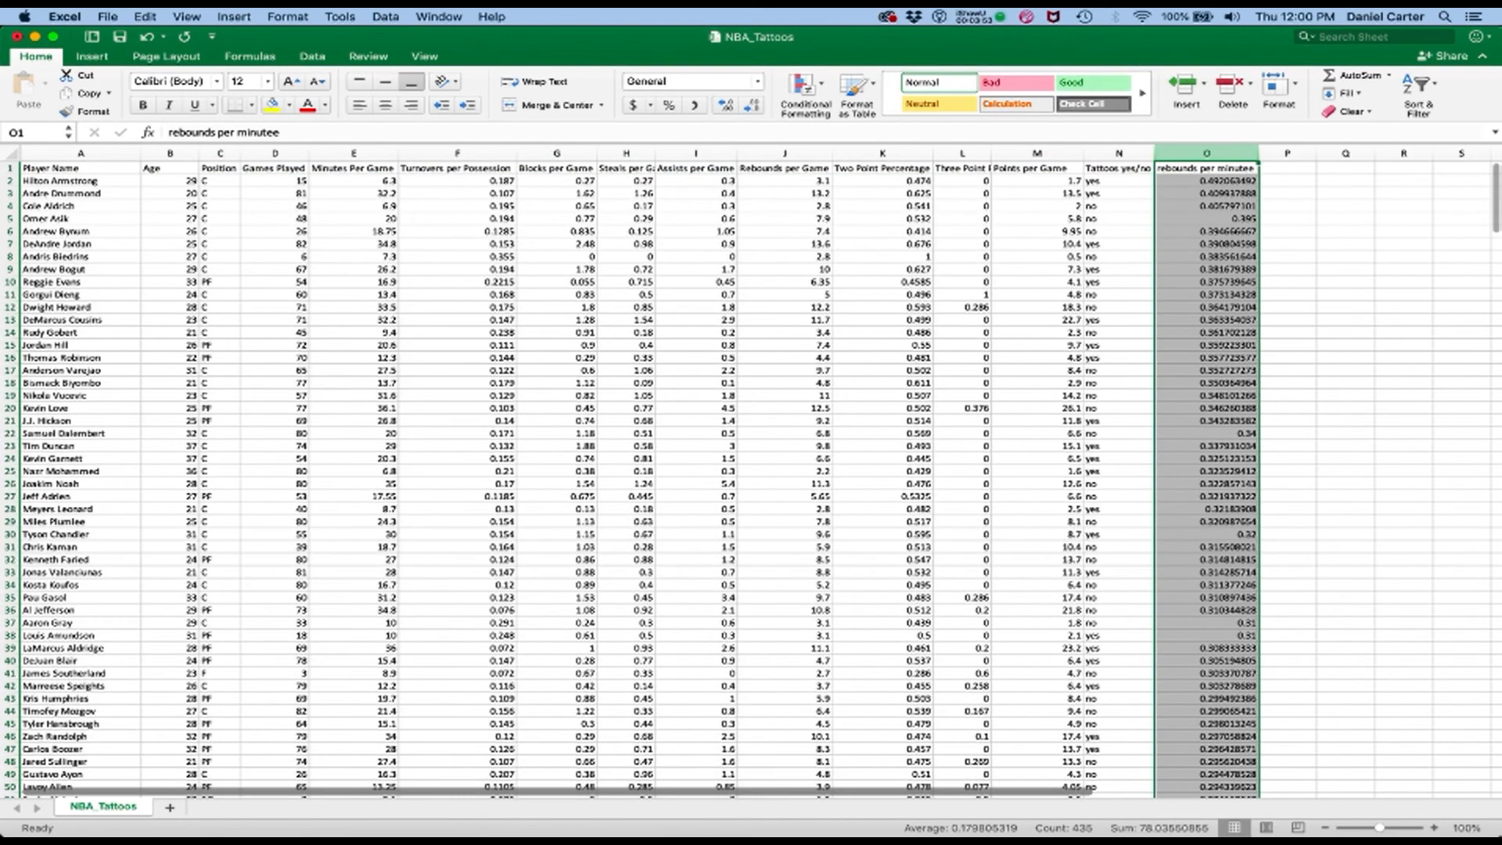
# Examine the top-ranked player's row, comparing the rebounds per game and minutes per game values
pyautogui.press('Down')
pyautogui.press('Left')
pyautogui.press('Left')
pyautogui.press('Left')
pyautogui.press('Left')
pyautogui.press('Left')
pyautogui.press('Left')
pyautogui.press('Left')
pyautogui.press('Left')
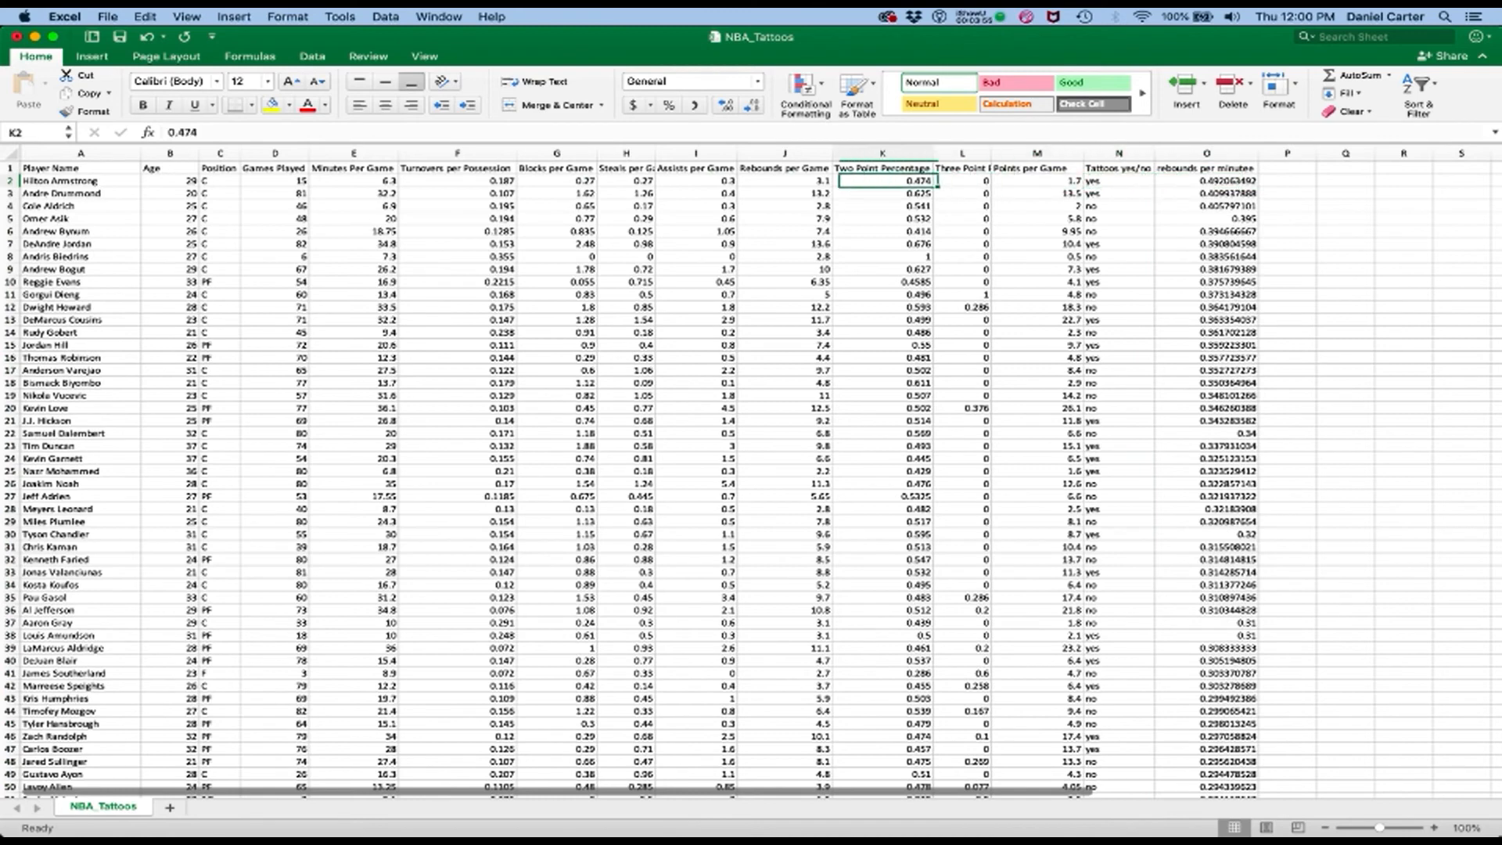
pyautogui.press('Left')
pyautogui.press('Left')
pyautogui.press('Left')
pyautogui.press('Left')
pyautogui.press('Left')
pyautogui.press('Left')
pyautogui.press('Right')
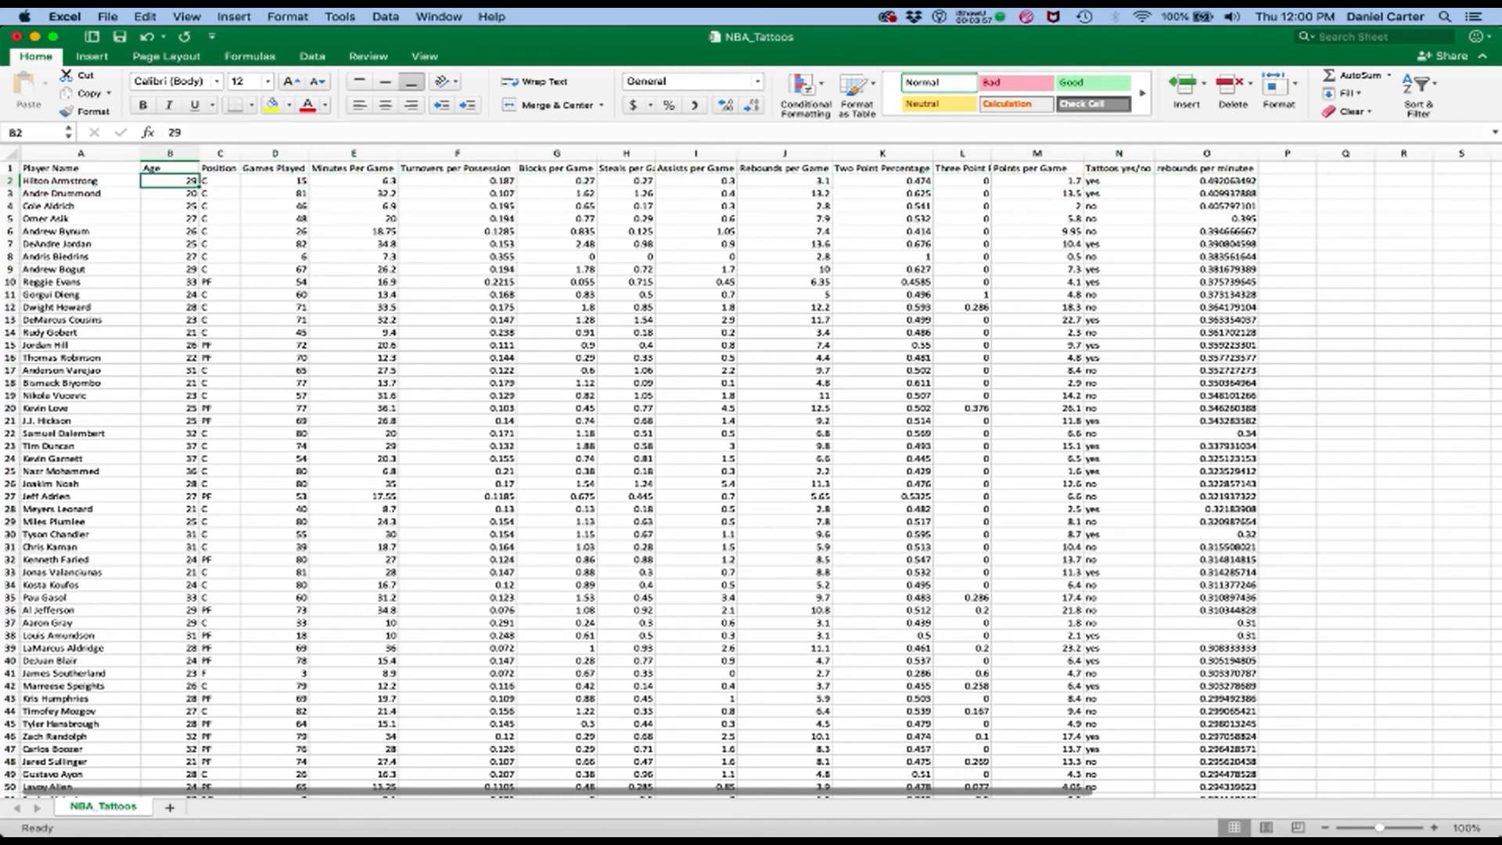
pyautogui.press('Right')
pyautogui.press('Right')
pyautogui.press('Right')
pyautogui.press('Right')
pyautogui.press('Right')
pyautogui.press('Right')
pyautogui.press('Right')
pyautogui.press('Right')
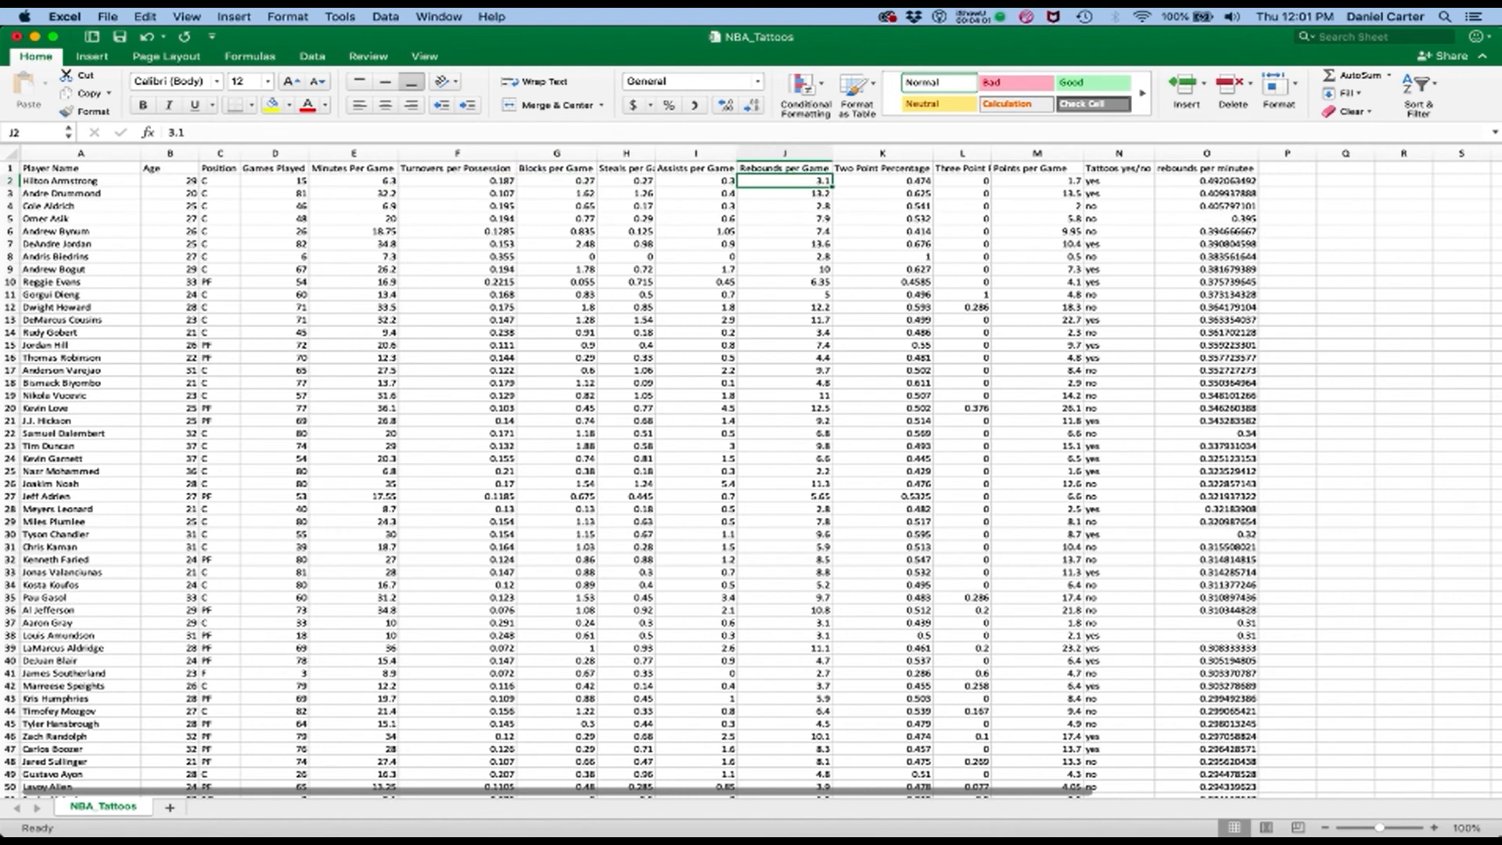
pyautogui.press('Left')
pyautogui.press('Left')
pyautogui.press('Left')
pyautogui.press('Left')
pyautogui.press('Left')
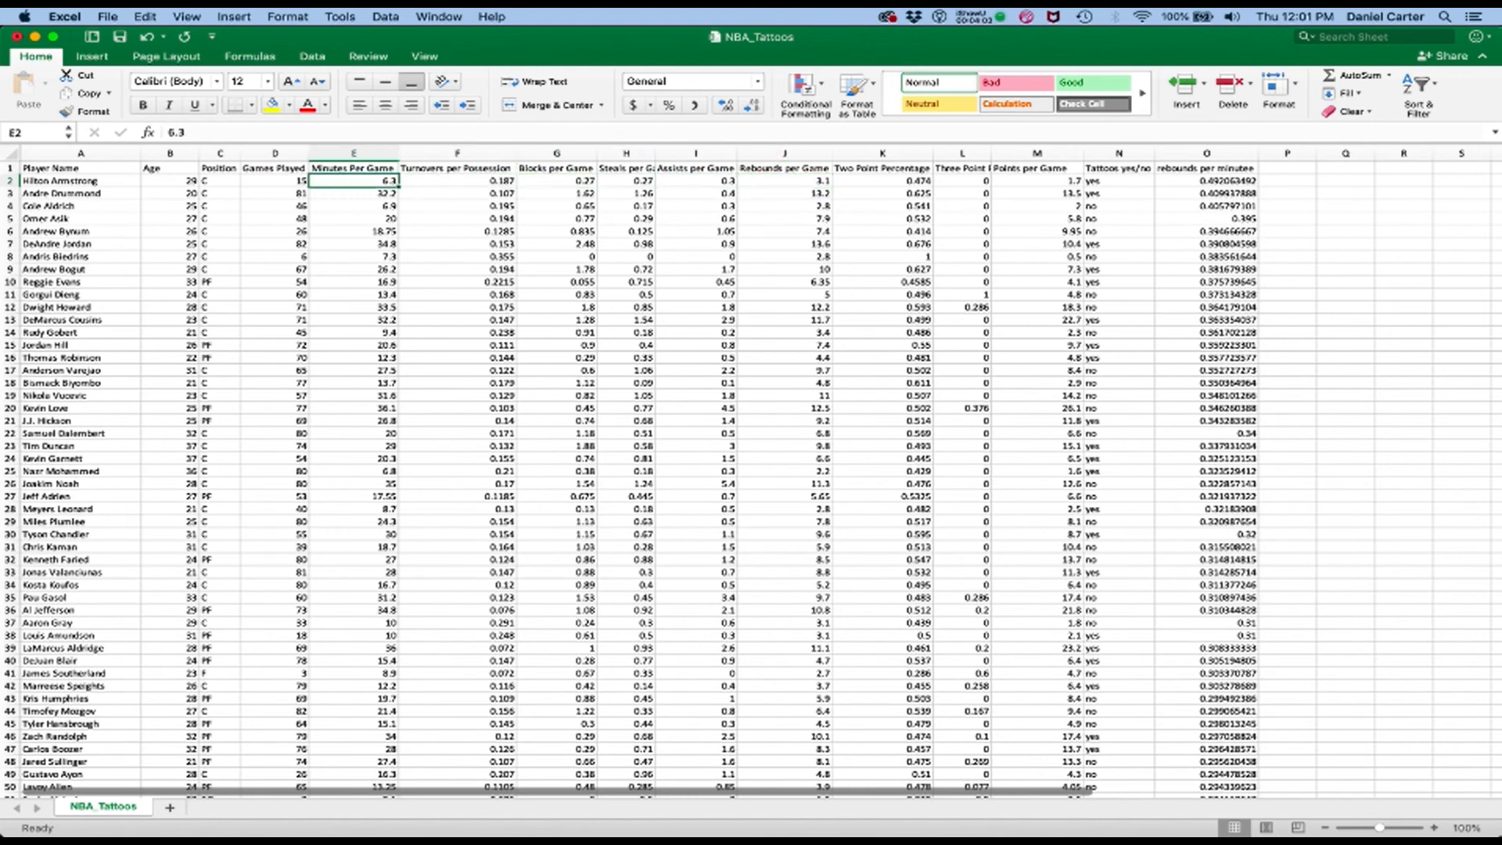